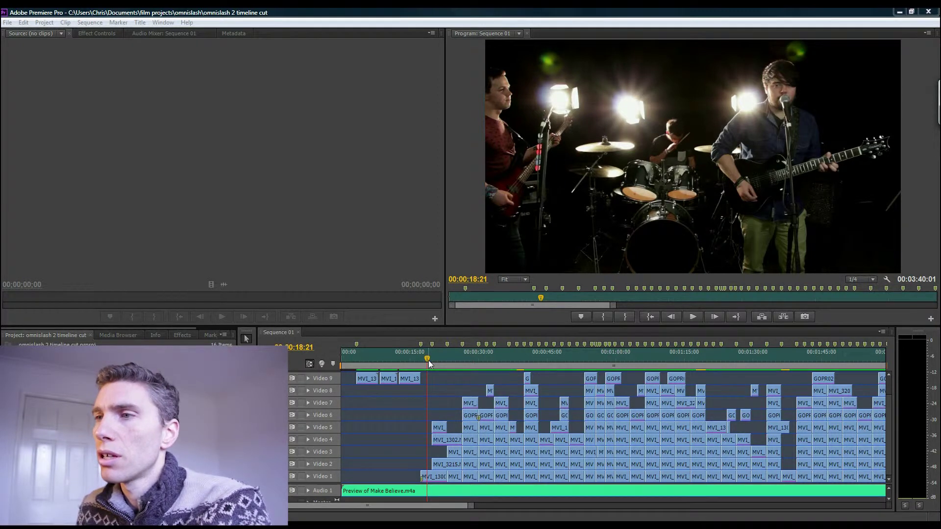
- Open the first Video 1 clip, MVI_1300.MOV, in the source monitor and review its footage from about 00:00:29:13
drag(427, 358, 426, 358)
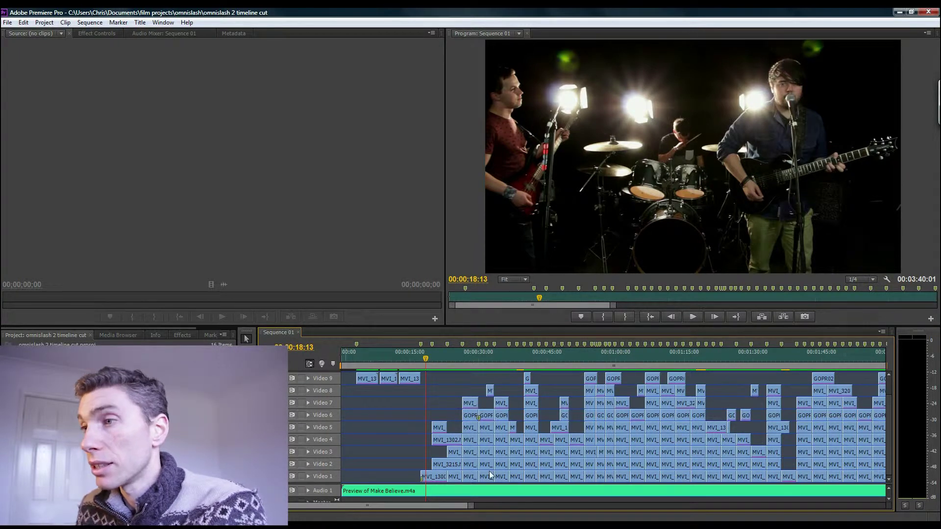
click(425, 478)
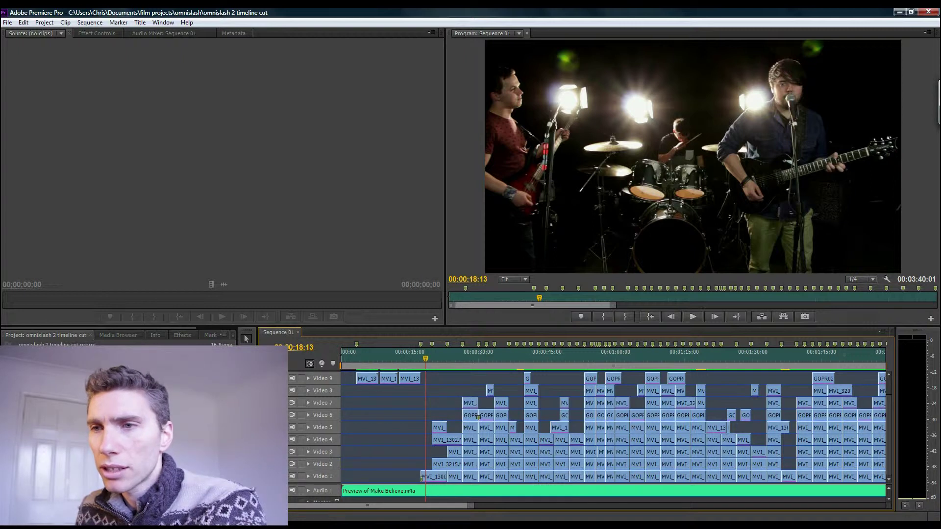
double_click(423, 476)
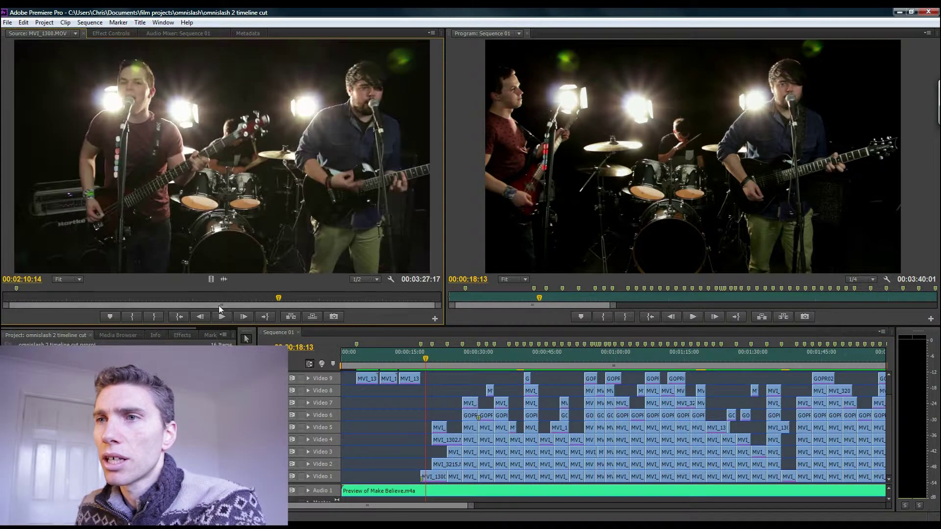
drag(34, 296, 65, 296)
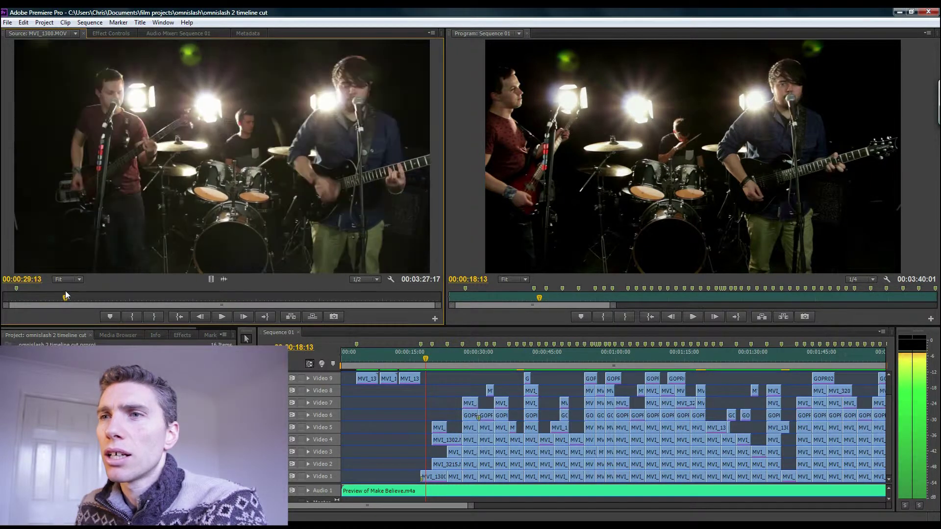
click(221, 317)
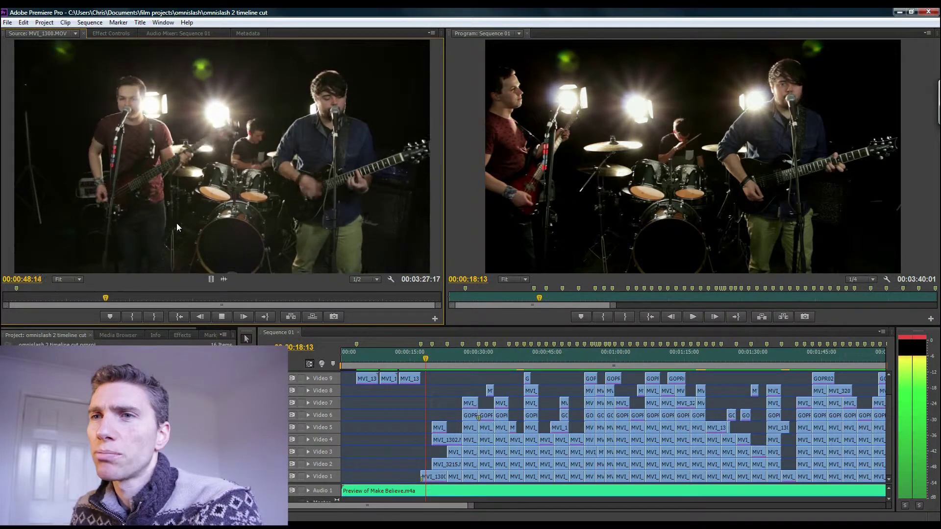
click(222, 317)
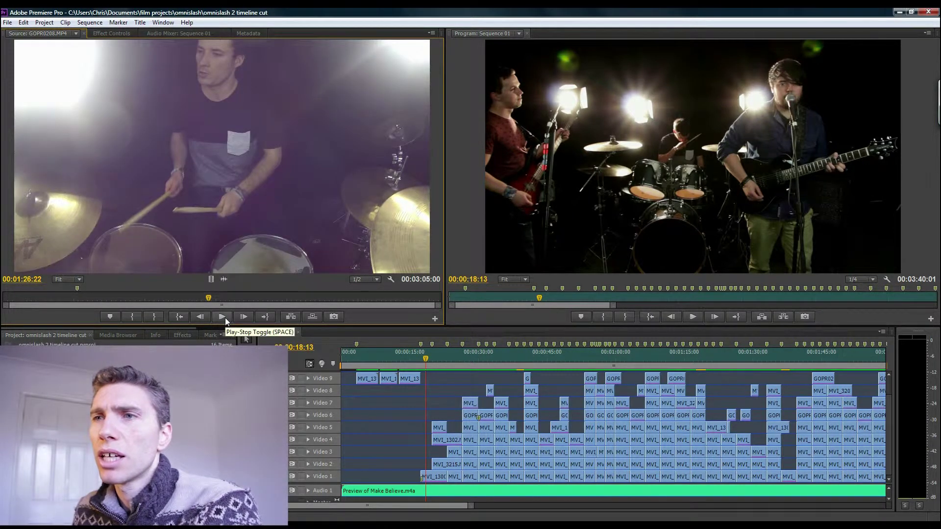
- Preview the drummer footage in GOPR0208.MP4 and the singer footage in GOPR0207.MP4 in the source monitor
click(225, 317)
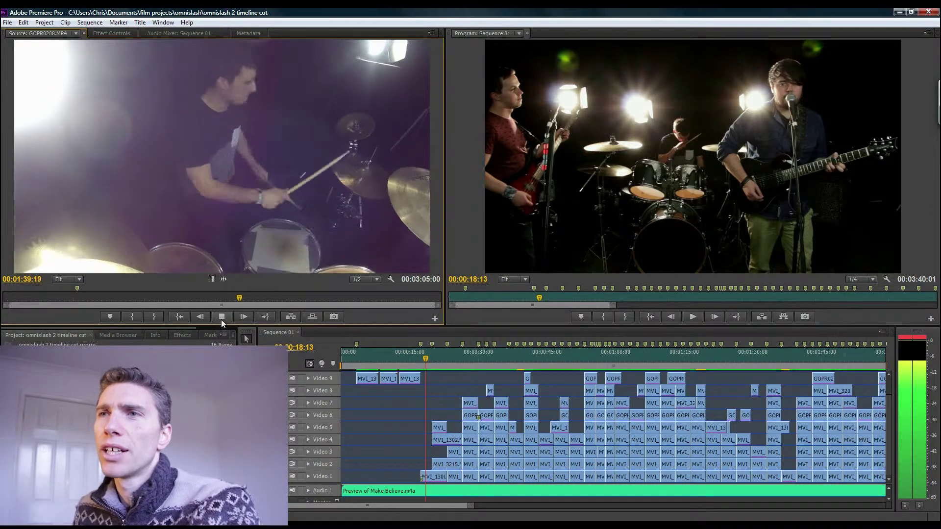
click(222, 317)
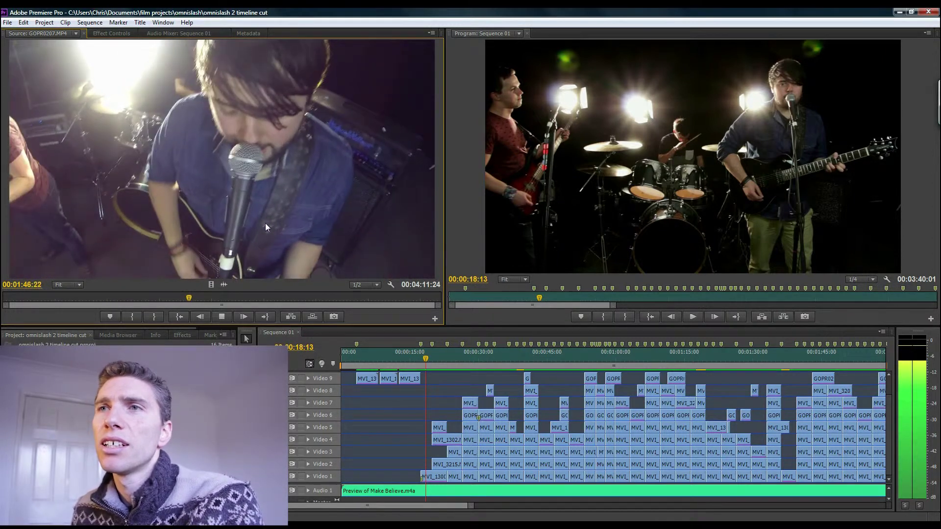
click(221, 318)
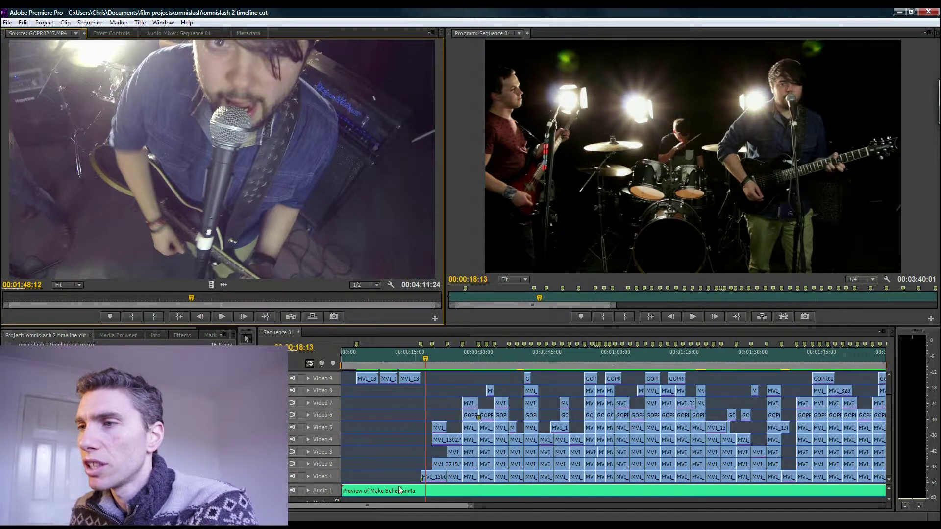
- Scrub through the sequence between about 00:00:16 and 00:00:33 to examine how the camera angles change across the stacked tracks
click(368, 354)
drag(368, 353, 415, 358)
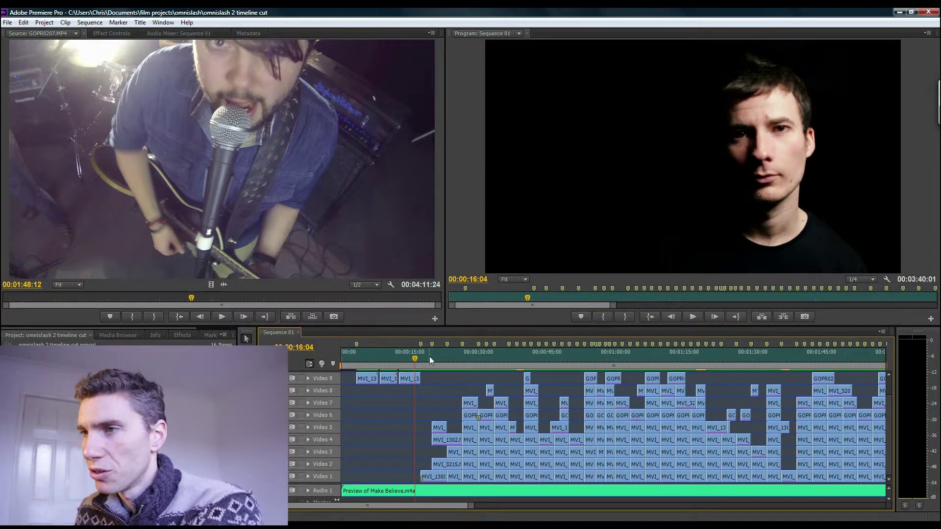
drag(430, 356, 439, 358)
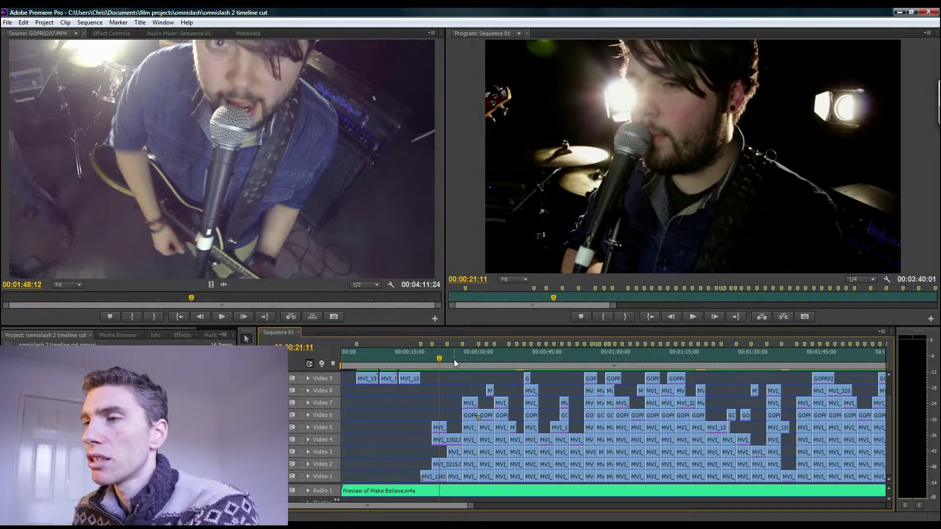
click(428, 358)
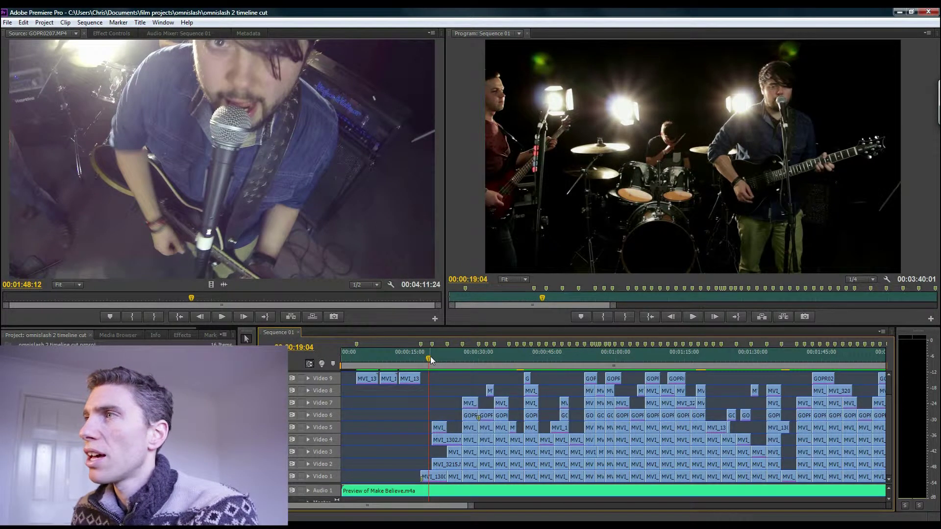
drag(440, 358, 441, 359)
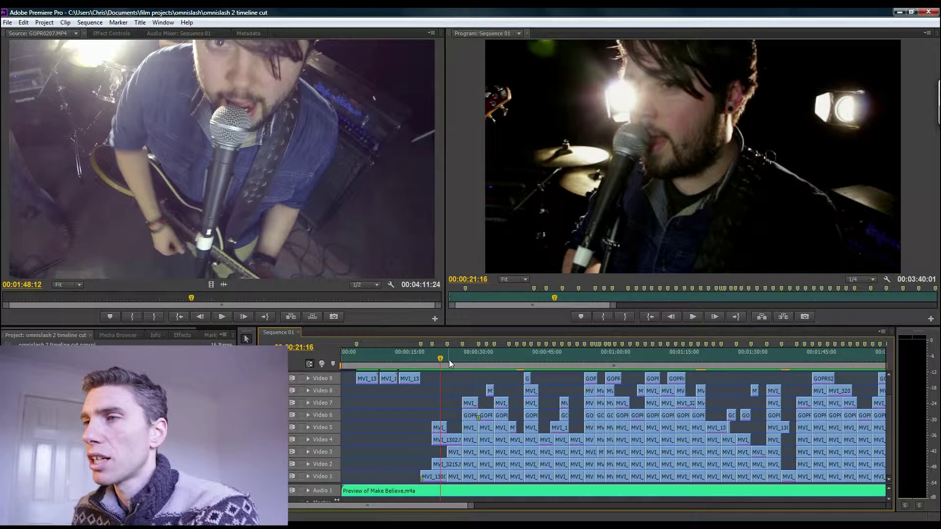
click(452, 360)
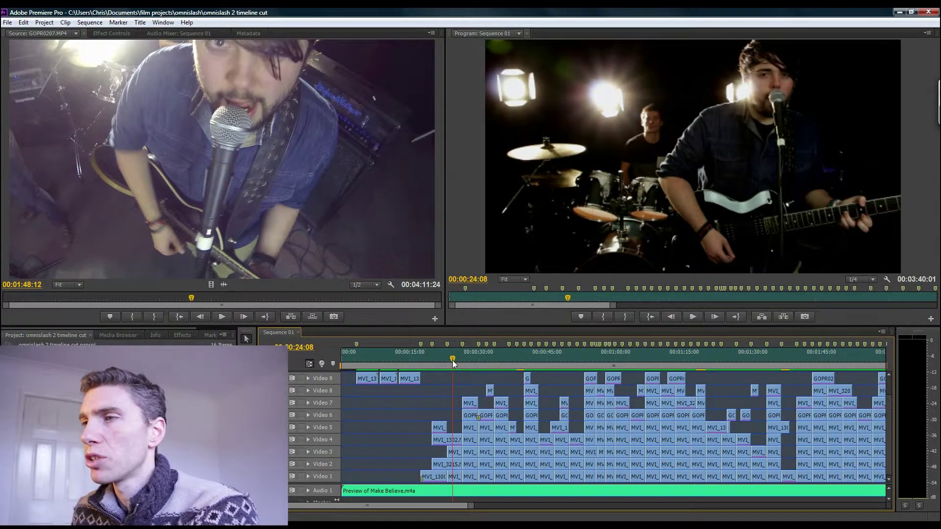
click(472, 360)
click(478, 361)
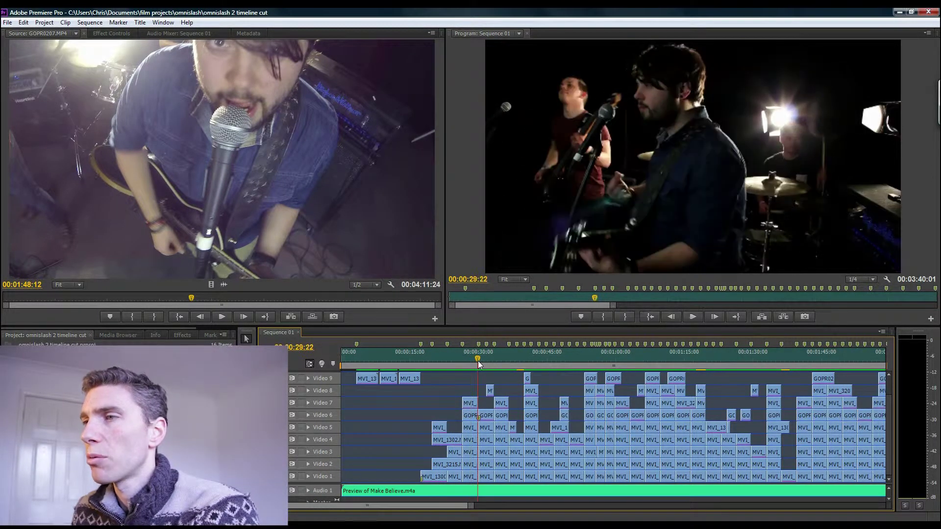
click(469, 362)
click(485, 363)
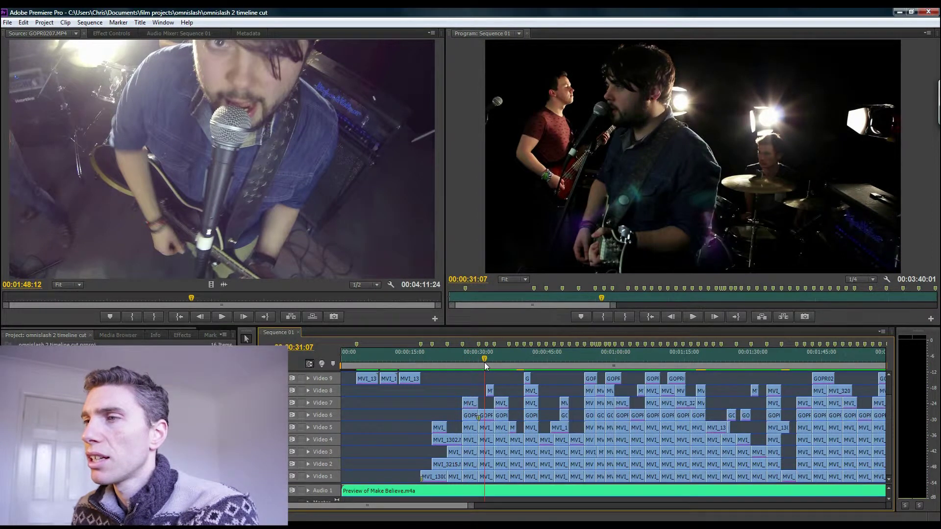
click(493, 363)
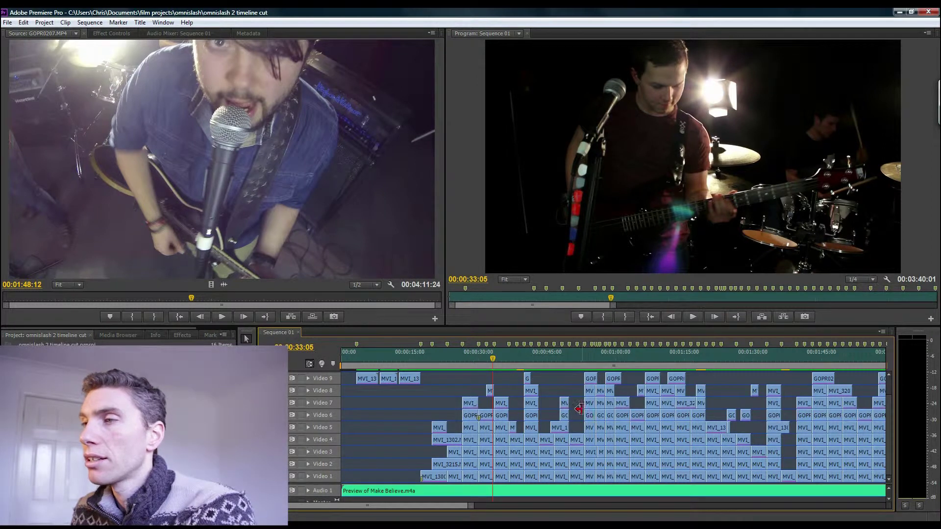
mouse_move(431, 364)
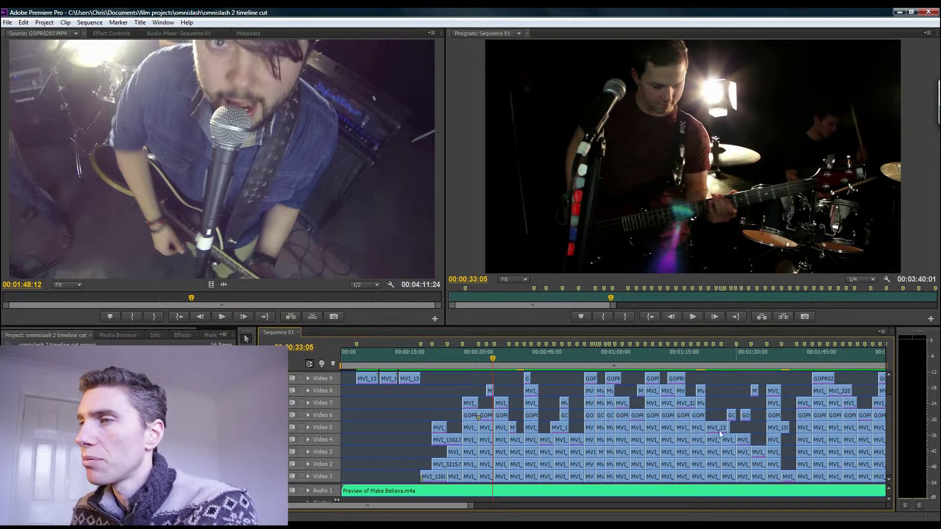
click(425, 361)
drag(425, 360, 469, 360)
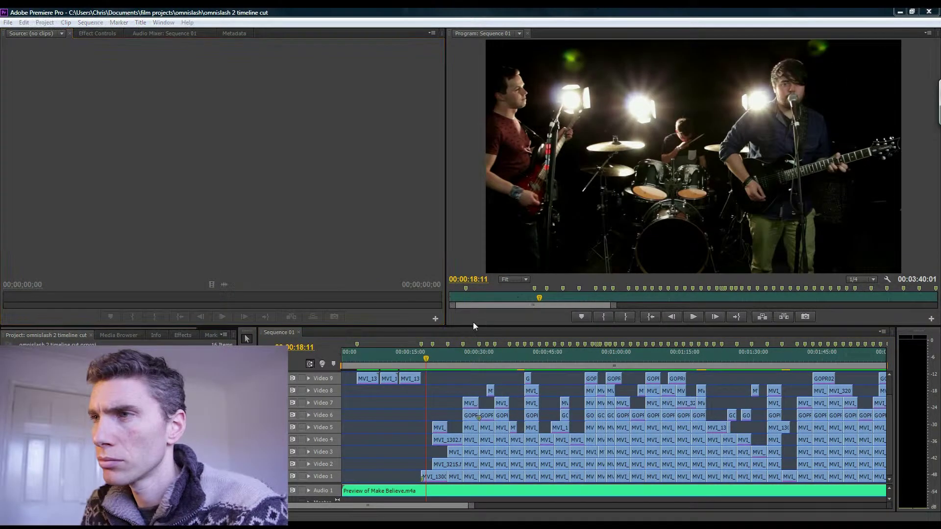
- Play the sequence from about 00:00:17:09, where the band performance begins, and stop at about 00:00:39:14
click(426, 361)
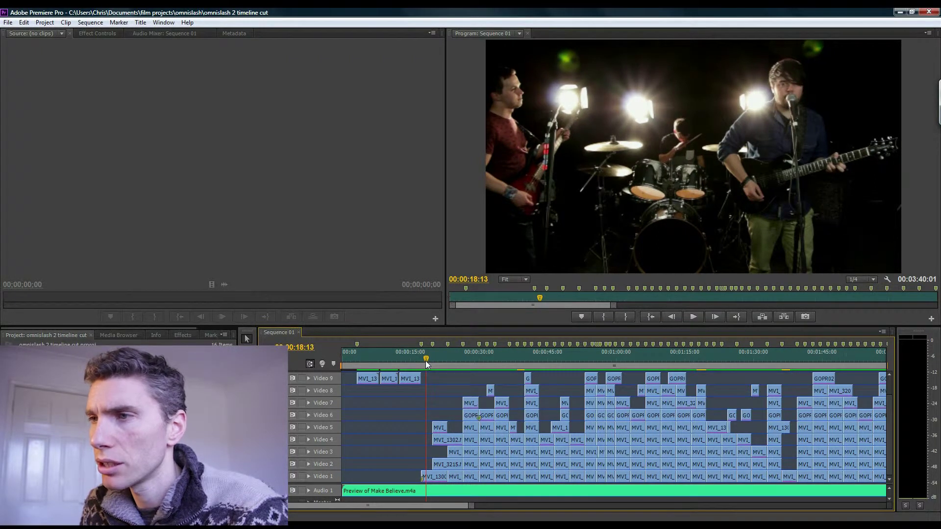
drag(425, 361, 419, 363)
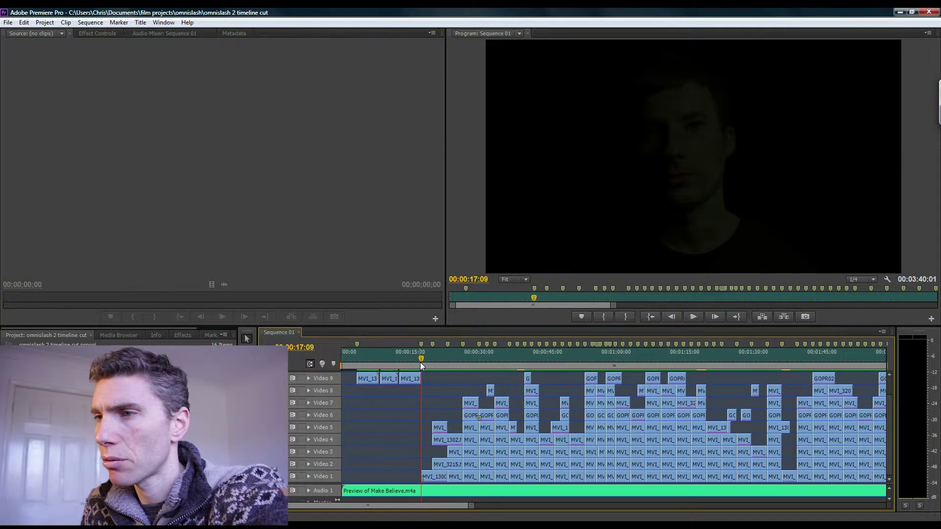
key(space)
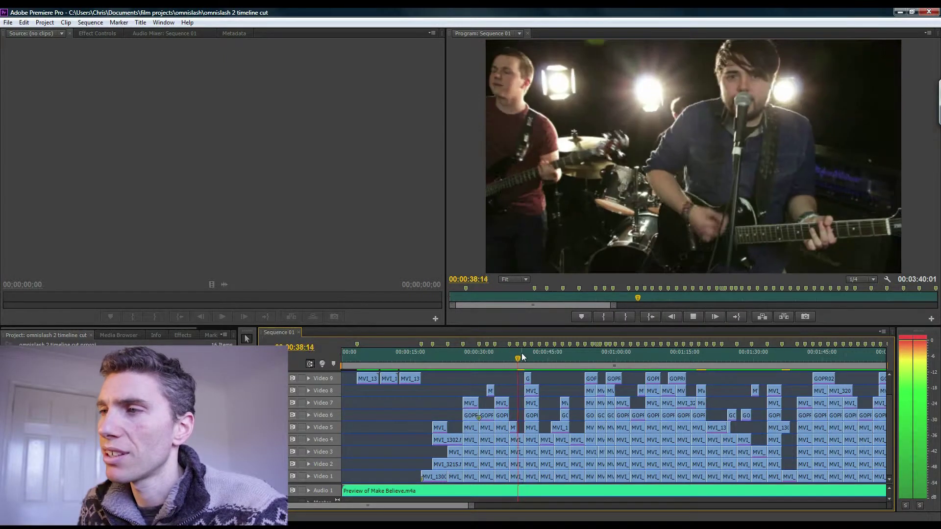
key(space)
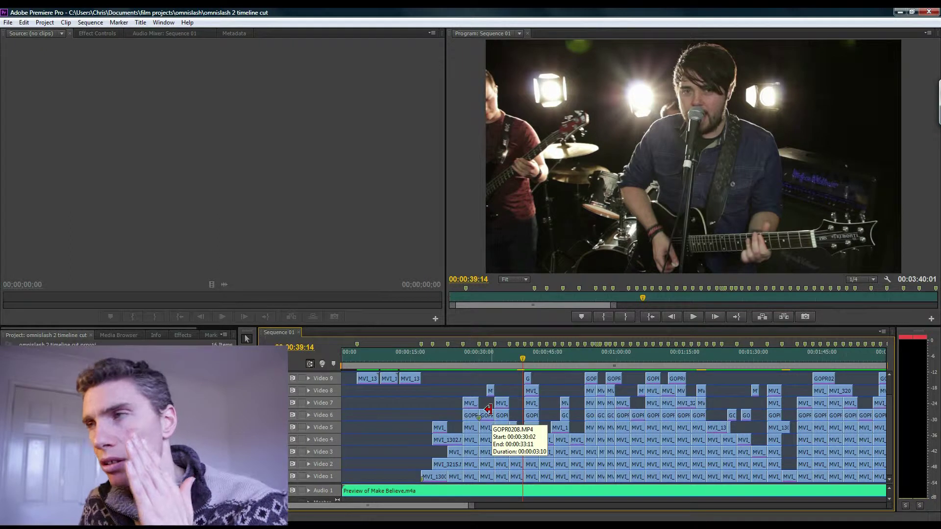
- Play the section with closely spaced cuts from about 00:00:54:08 and stop at about 00:00:57:06
click(525, 357)
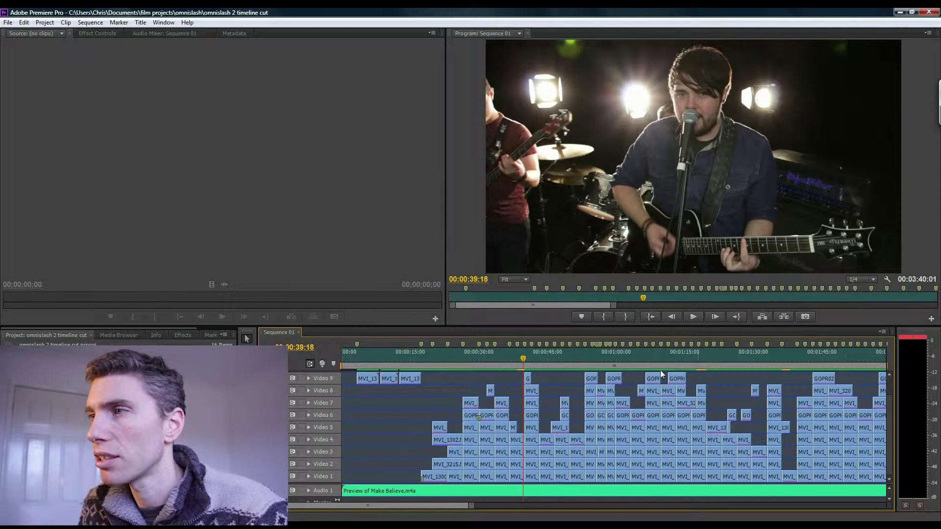
click(591, 351)
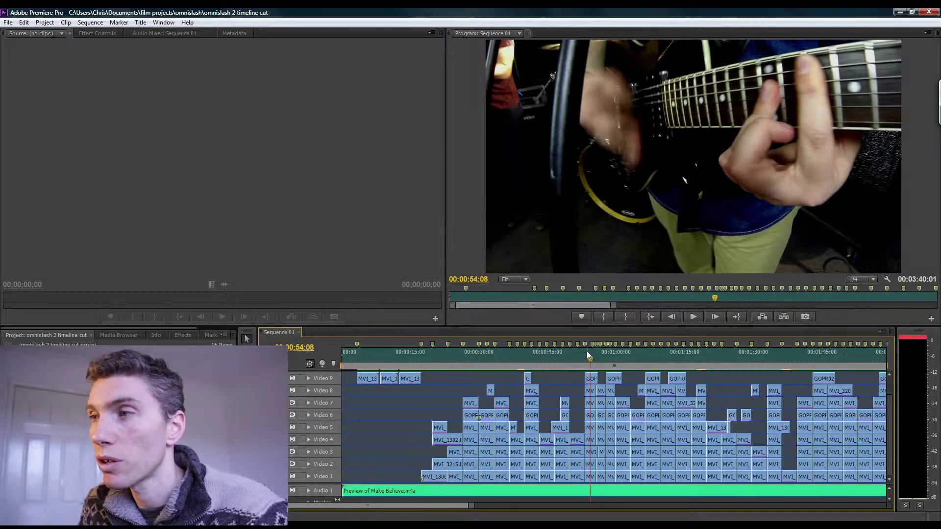
key(space)
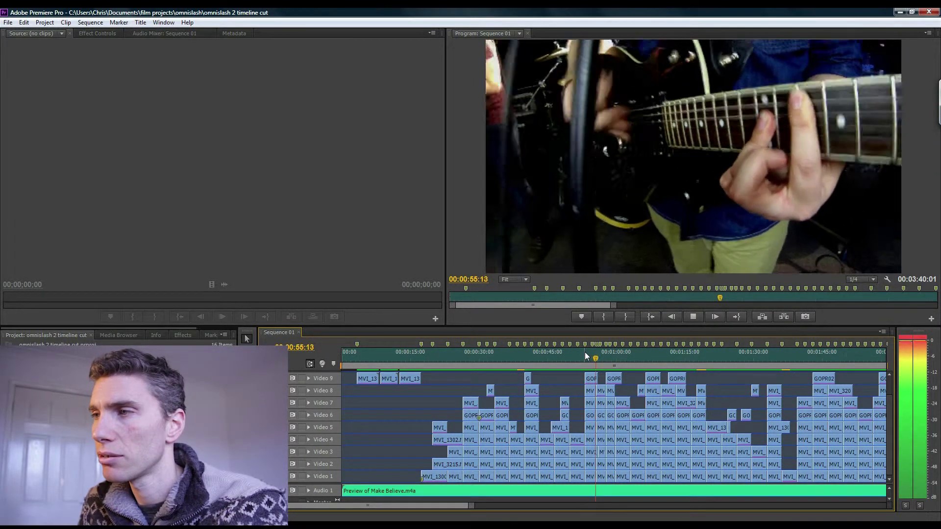
key(space)
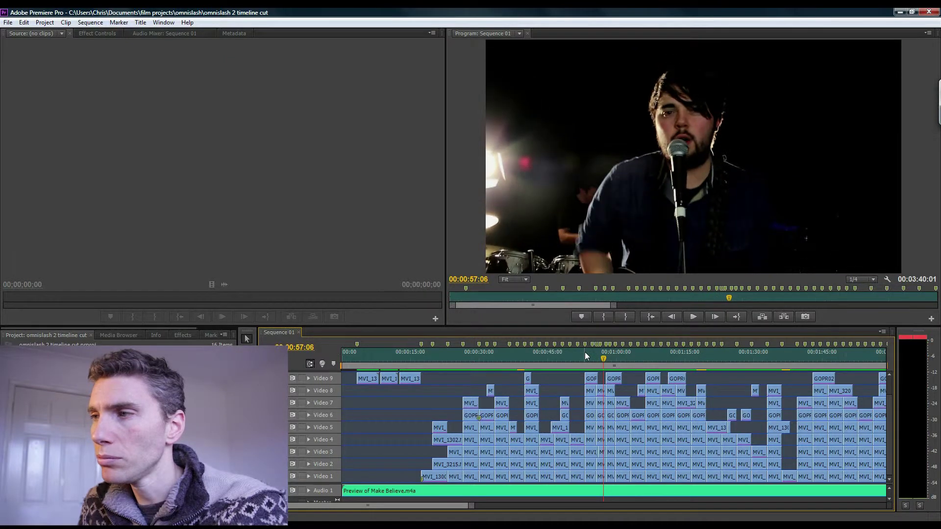